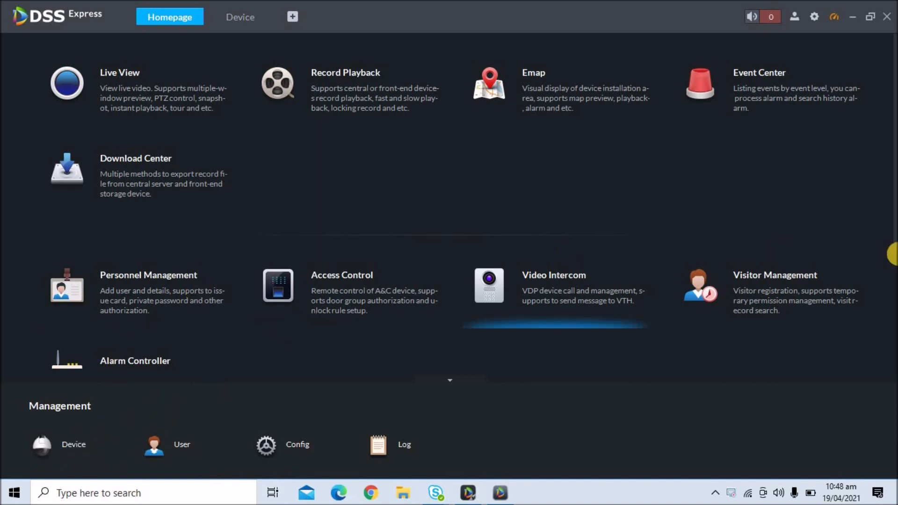
Open the video channel settings of the NVR4216-I recorder
{"action": "scroll", "coordinate": [889, 303], "scroll_direction": "down", "scroll_amount": 4}
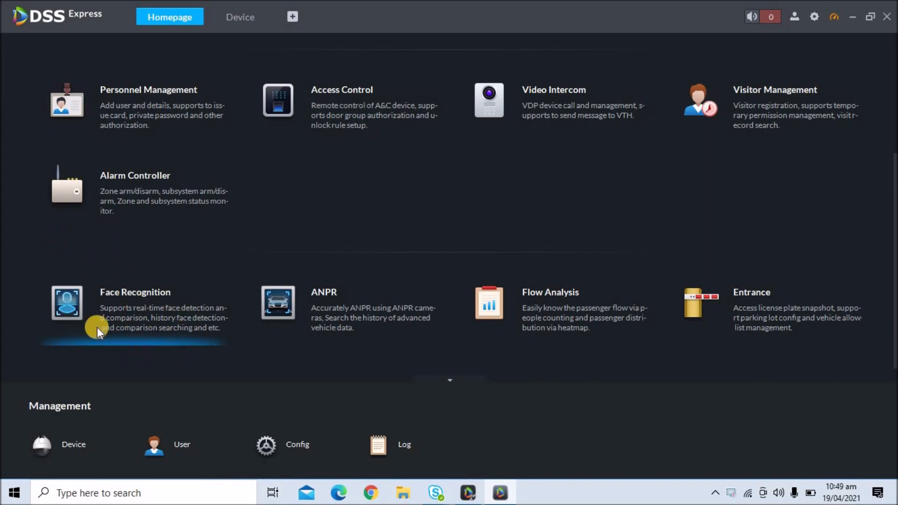
{"action": "left_click", "coordinate": [67, 448]}
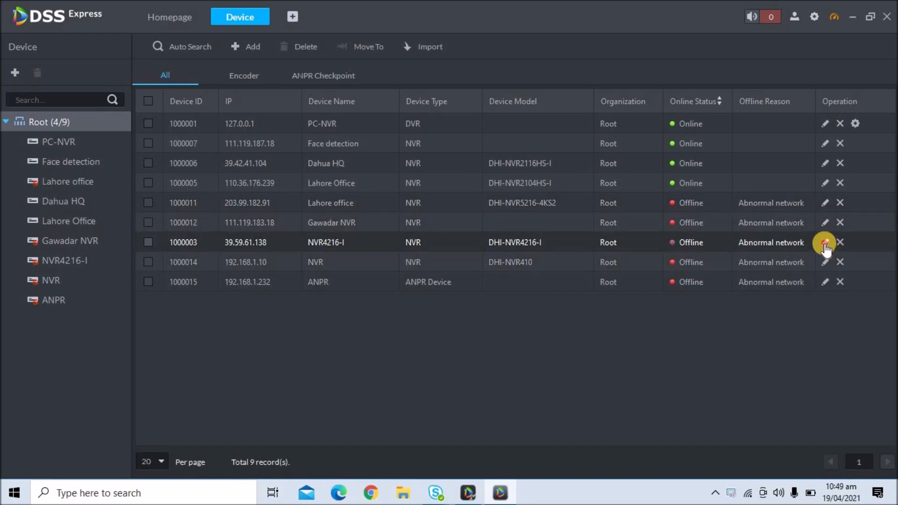
{"action": "left_click", "coordinate": [824, 243]}
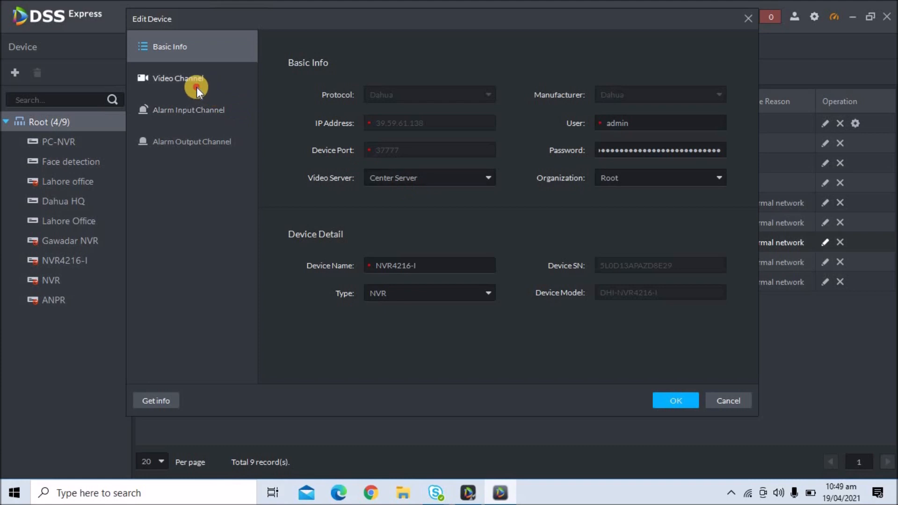
{"action": "left_click", "coordinate": [196, 87]}
Keep Face Recognition as the IPC channel's feature and save the recorder
{"action": "left_click", "coordinate": [431, 165]}
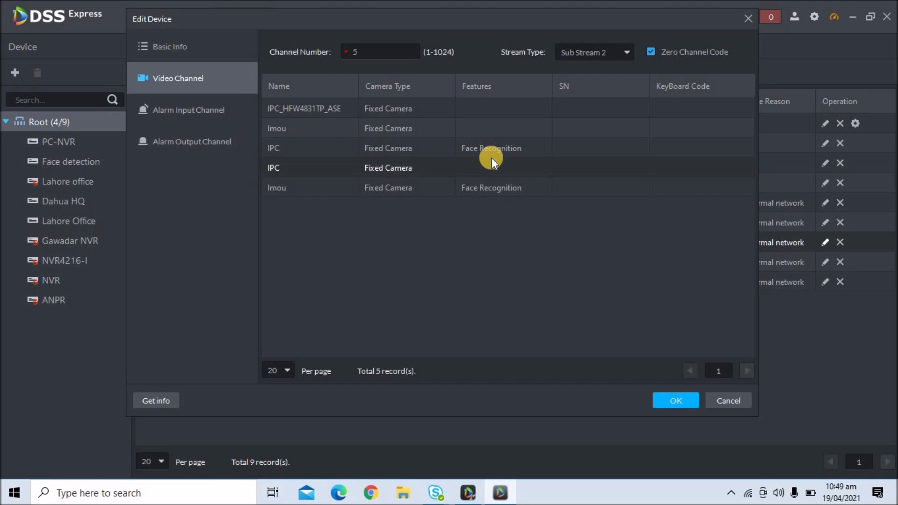
{"action": "left_click", "coordinate": [500, 149]}
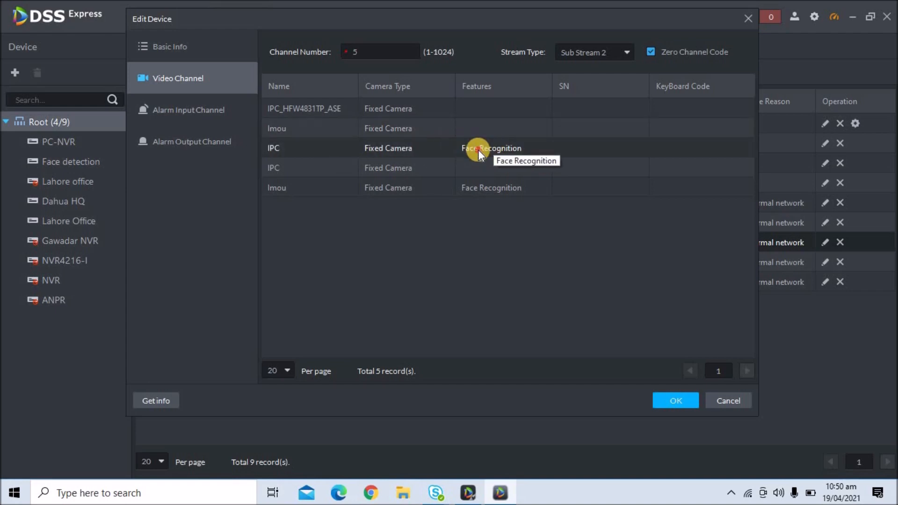
{"action": "left_click", "coordinate": [478, 149]}
{"action": "left_click", "coordinate": [546, 148]}
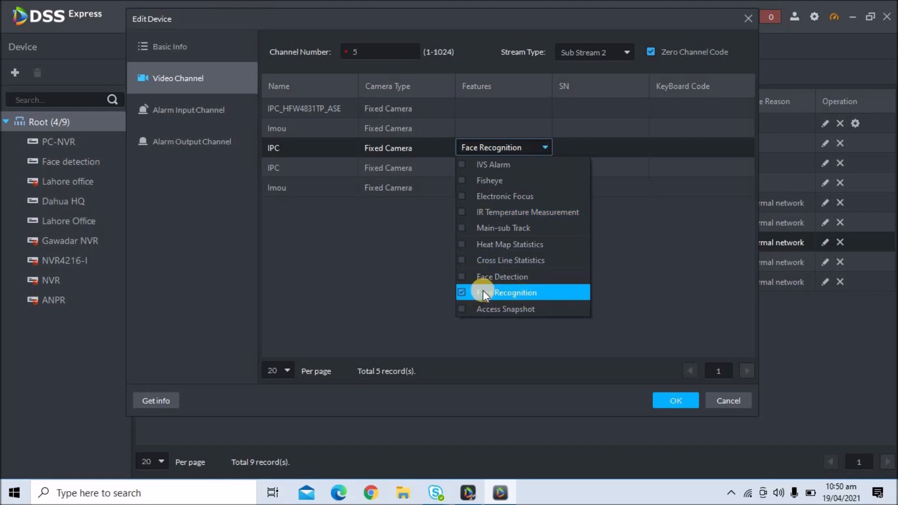
{"action": "left_click", "coordinate": [412, 272]}
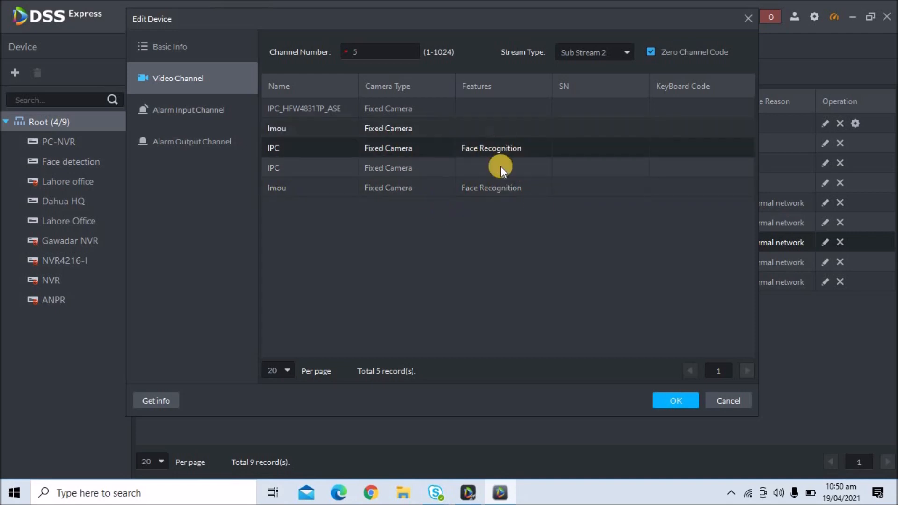
{"action": "left_click", "coordinate": [667, 400]}
{"action": "left_click", "coordinate": [170, 17]}
In Face Recognition, expand NVR4216-I to its IPC and Imou channels and drag Imou into the video view
{"action": "left_click", "coordinate": [134, 298]}
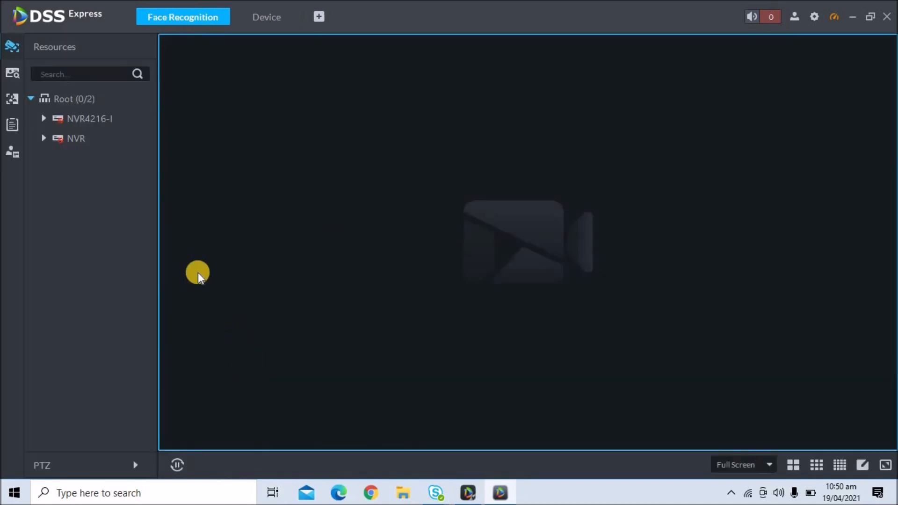
{"action": "left_click", "coordinate": [50, 122]}
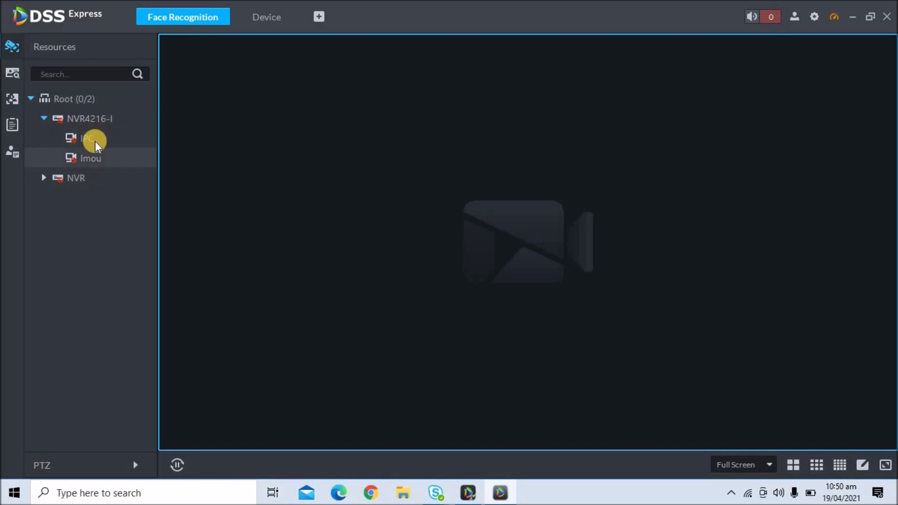
{"action": "left_click", "coordinate": [43, 178]}
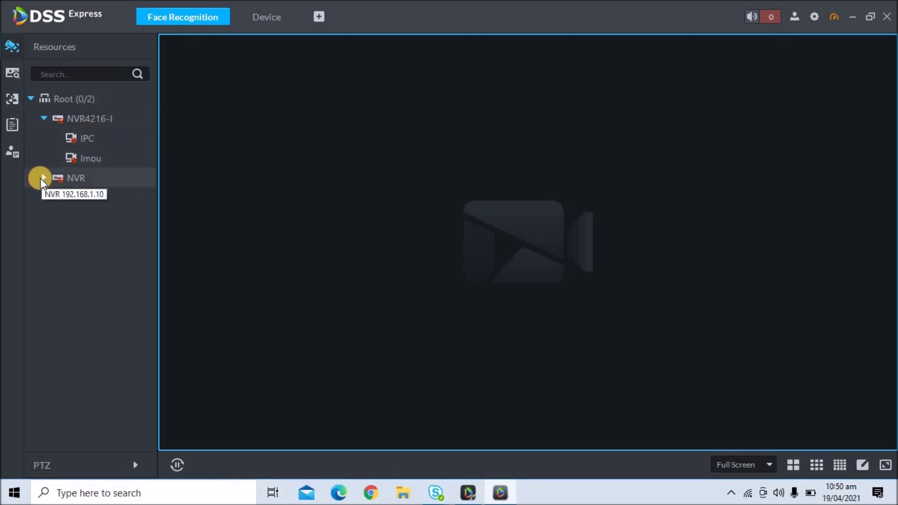
{"action": "left_click", "coordinate": [48, 181]}
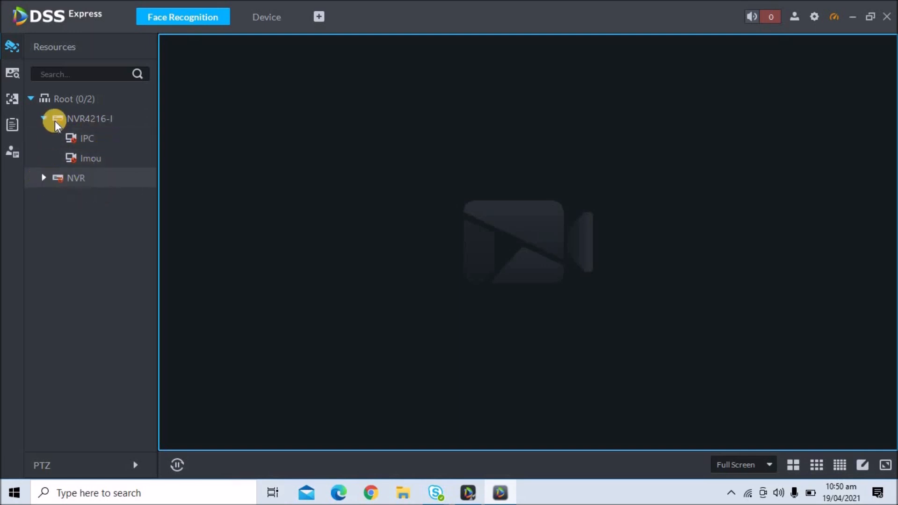
{"action": "left_click", "coordinate": [42, 119]}
{"action": "left_click", "coordinate": [43, 139]}
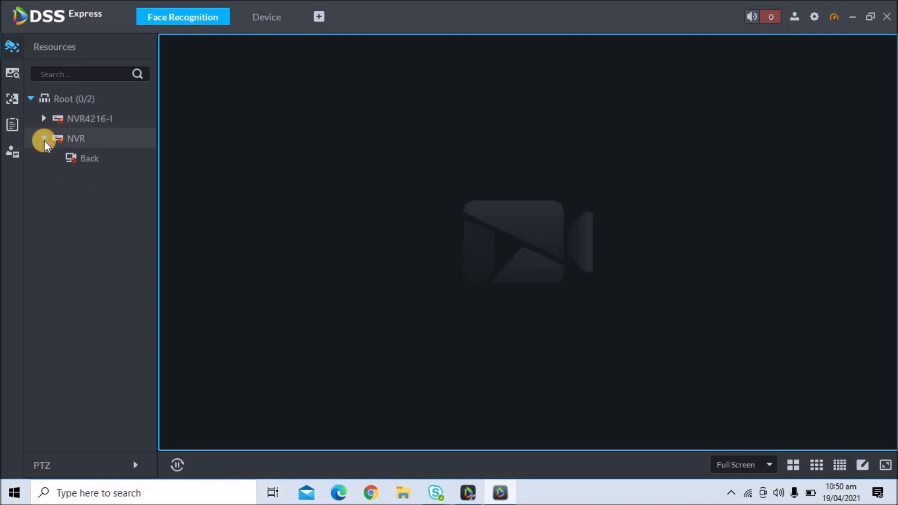
{"action": "left_click", "coordinate": [44, 141]}
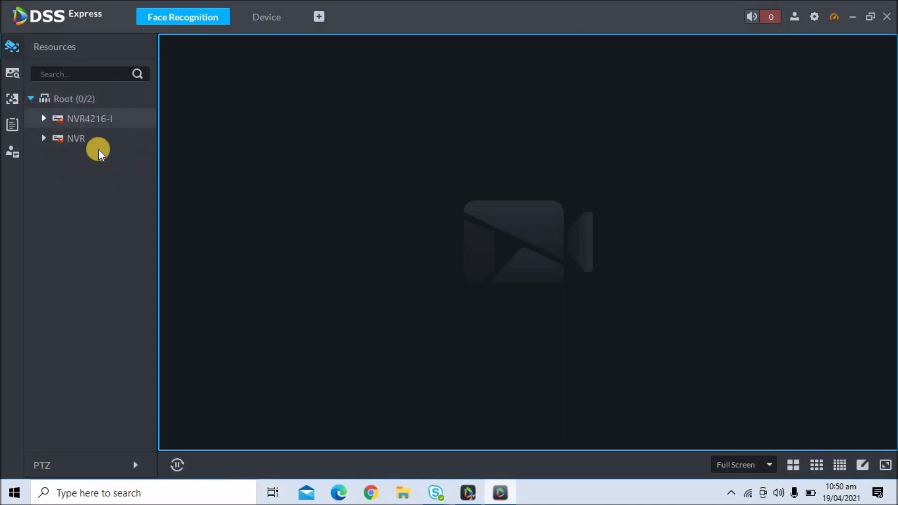
{"action": "left_click", "coordinate": [45, 119]}
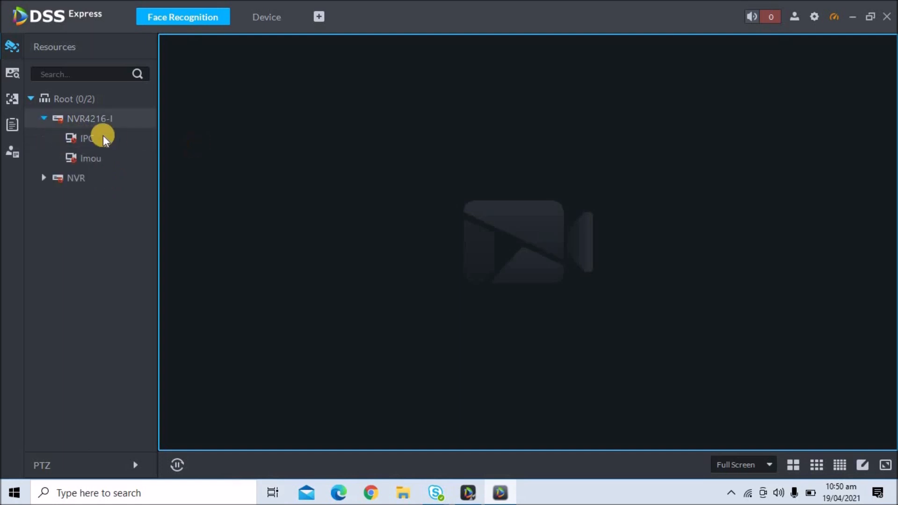
{"action": "left_click_drag", "start_coordinate": [122, 158], "coordinate": [273, 156]}
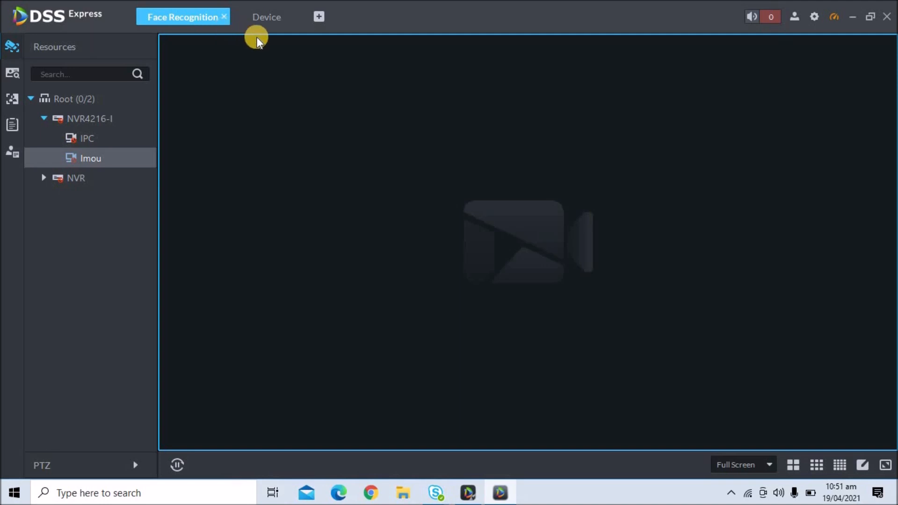
Go to Config from a new tab and open the Storage Manager
{"action": "left_click", "coordinate": [321, 16]}
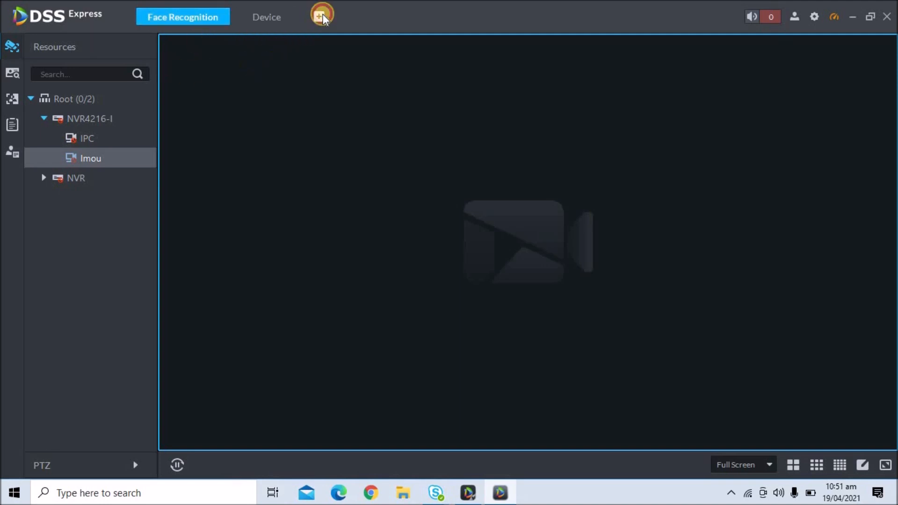
{"action": "left_click", "coordinate": [313, 453]}
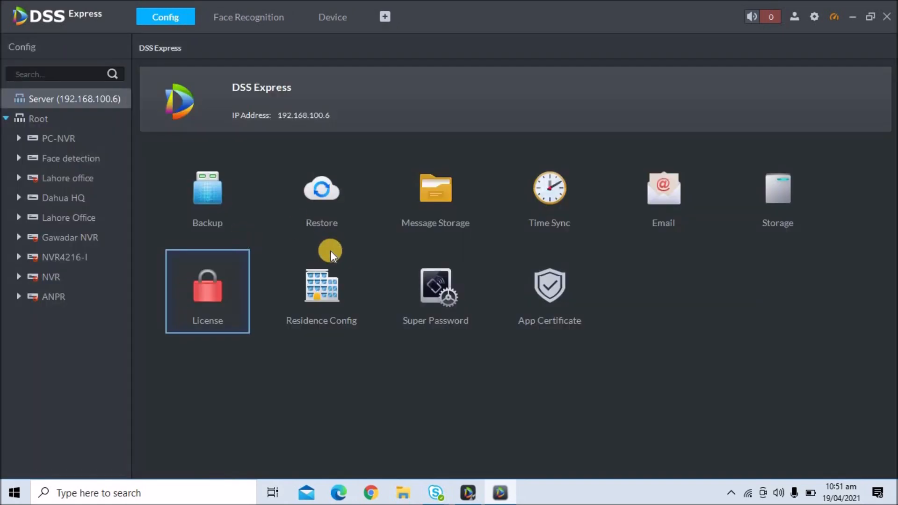
{"action": "left_click", "coordinate": [775, 215]}
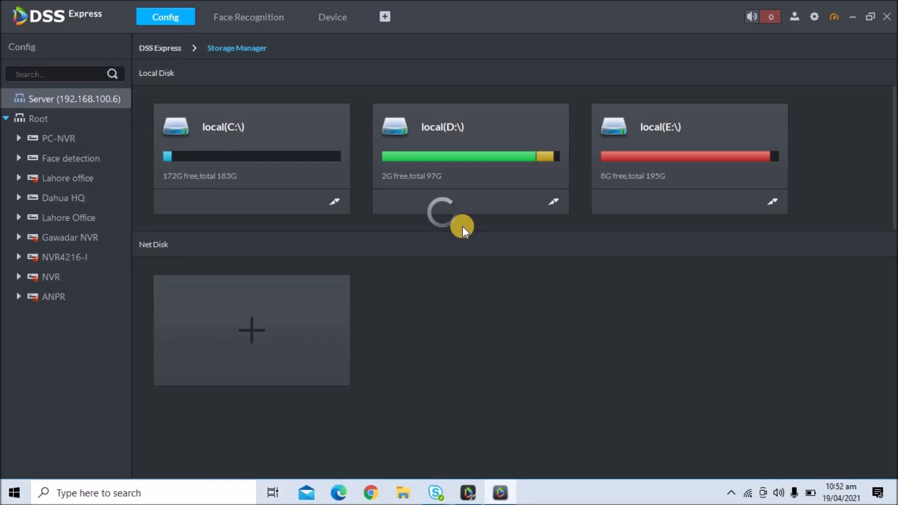
Open the local C: disk's quota, leave the type as Video, and edit its General Picture allocation
{"action": "left_click", "coordinate": [332, 203]}
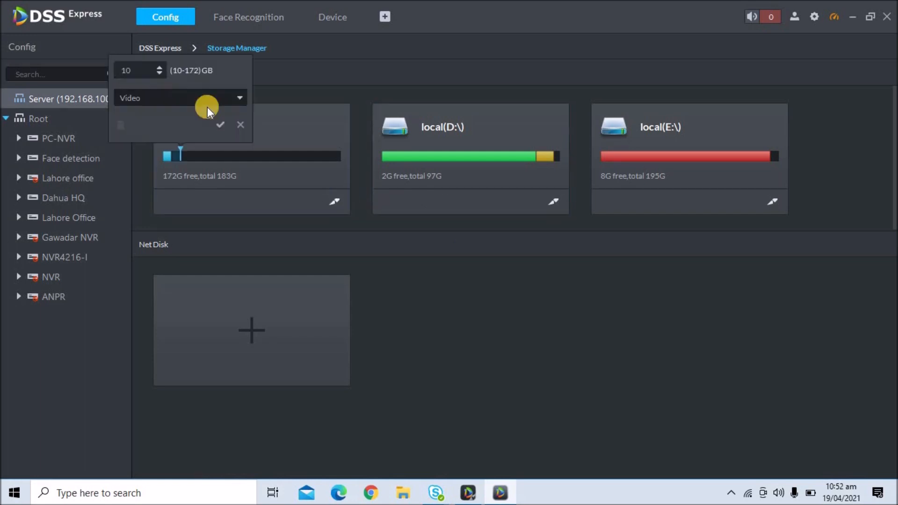
{"action": "left_click", "coordinate": [187, 100]}
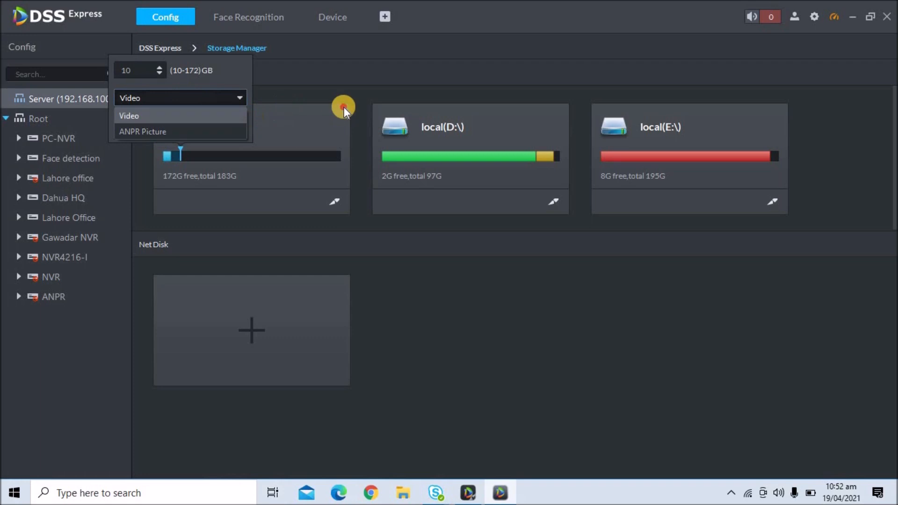
{"action": "left_click", "coordinate": [248, 165]}
{"action": "left_click", "coordinate": [243, 124]}
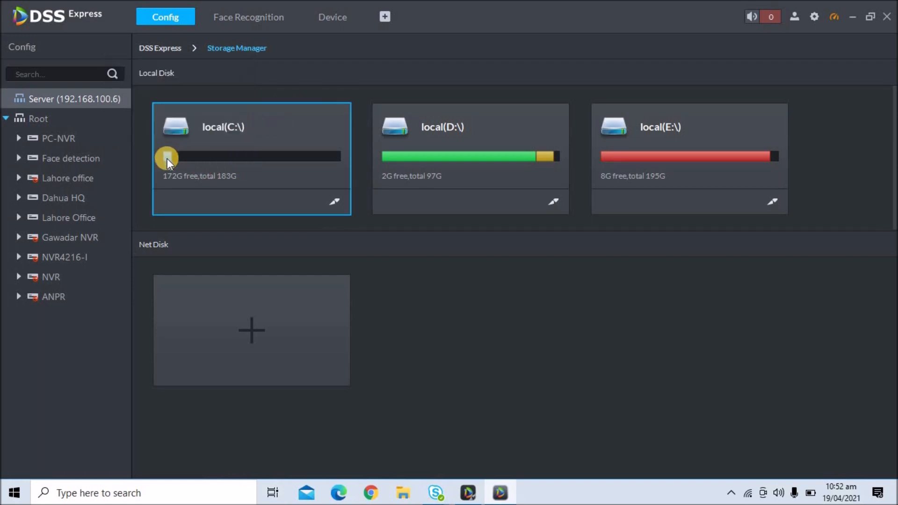
{"action": "left_click", "coordinate": [167, 159]}
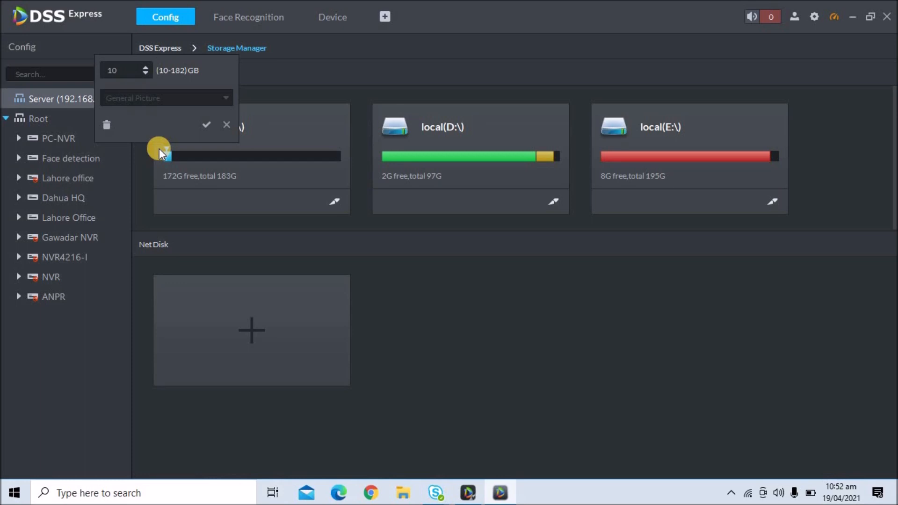
Close the C: quota unchanged and check the D: drive's storage settings, dismissing the low-space warning
{"action": "left_click", "coordinate": [462, 217]}
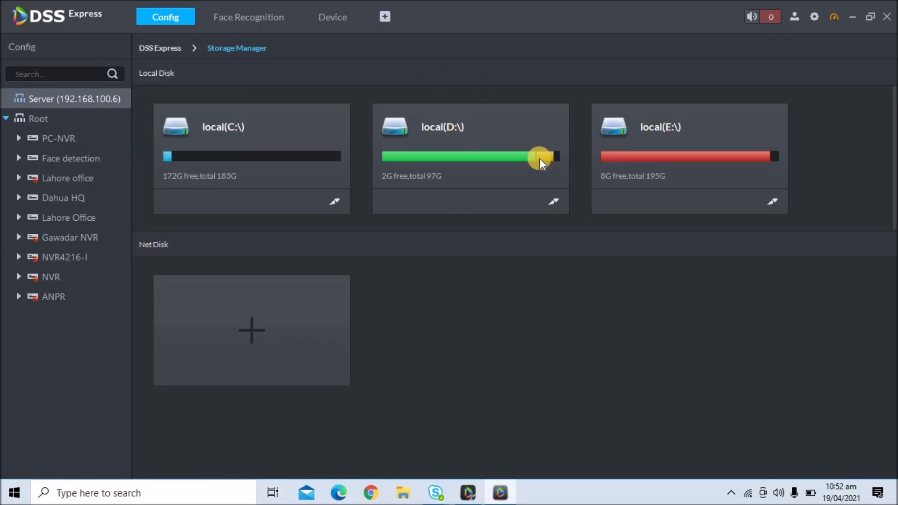
{"action": "left_click", "coordinate": [554, 200]}
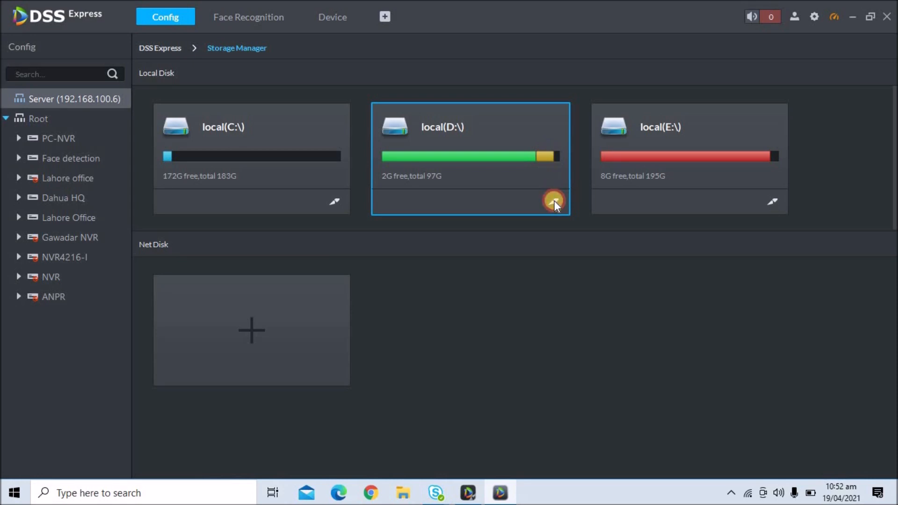
{"action": "left_click", "coordinate": [890, 408]}
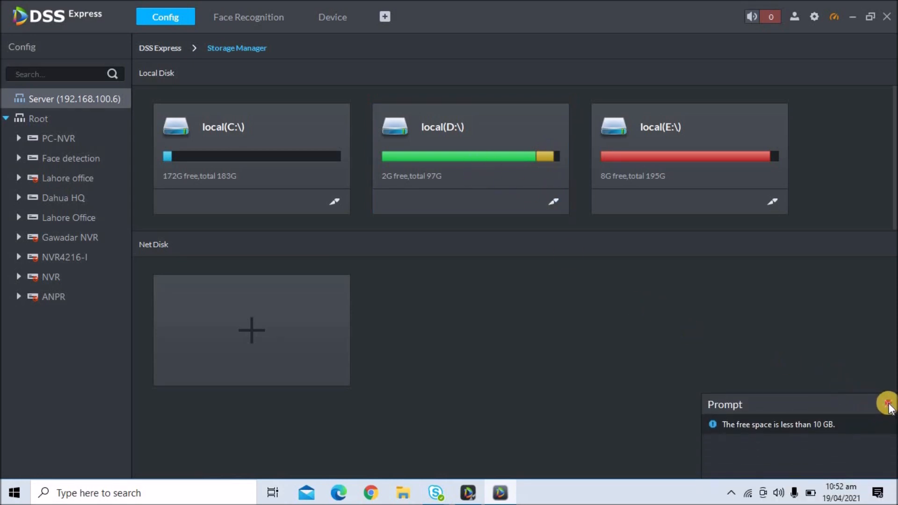
Review the C: drive's storage type and allocation, cancel without saving, and return to Face Recognition
{"action": "left_click", "coordinate": [338, 201]}
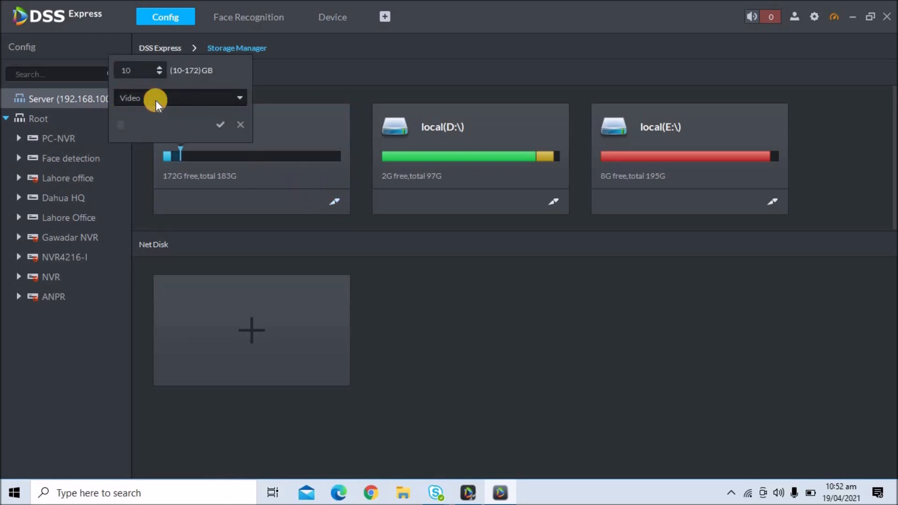
{"action": "left_click", "coordinate": [156, 100]}
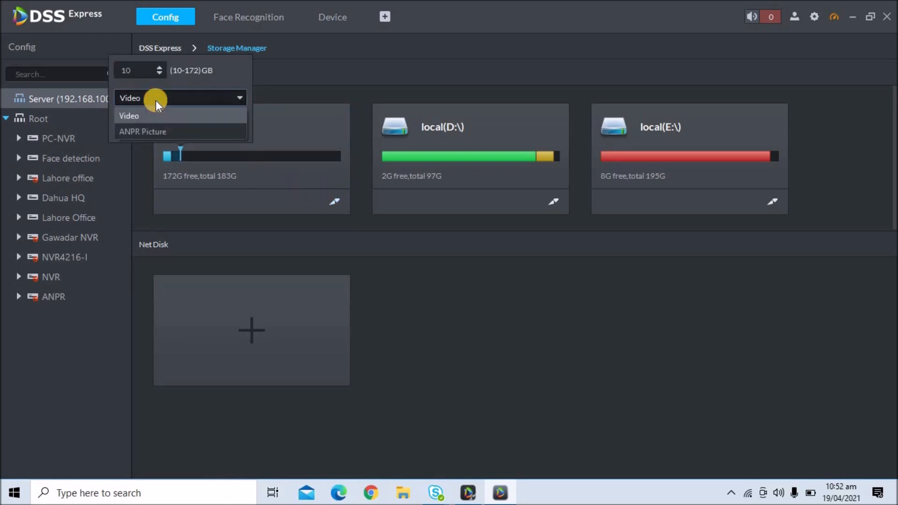
{"action": "left_click", "coordinate": [156, 97]}
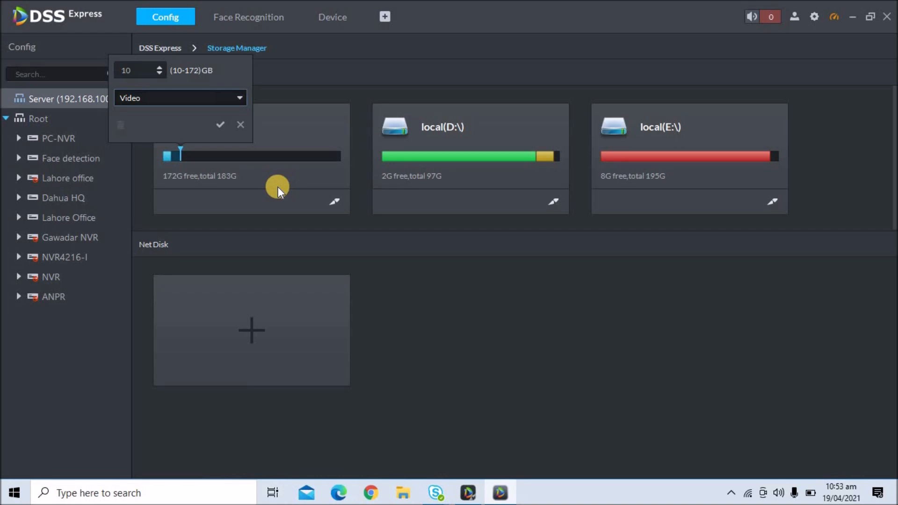
{"action": "left_click", "coordinate": [189, 102]}
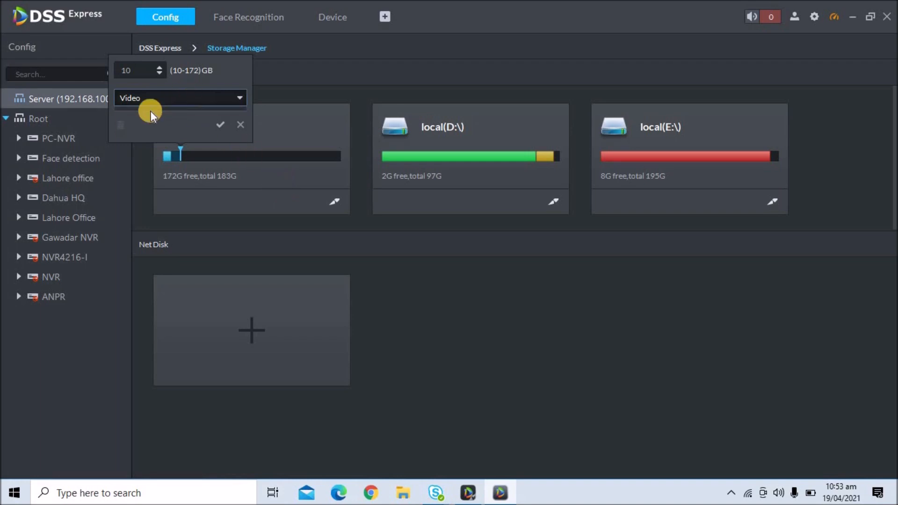
{"action": "left_click", "coordinate": [169, 118]}
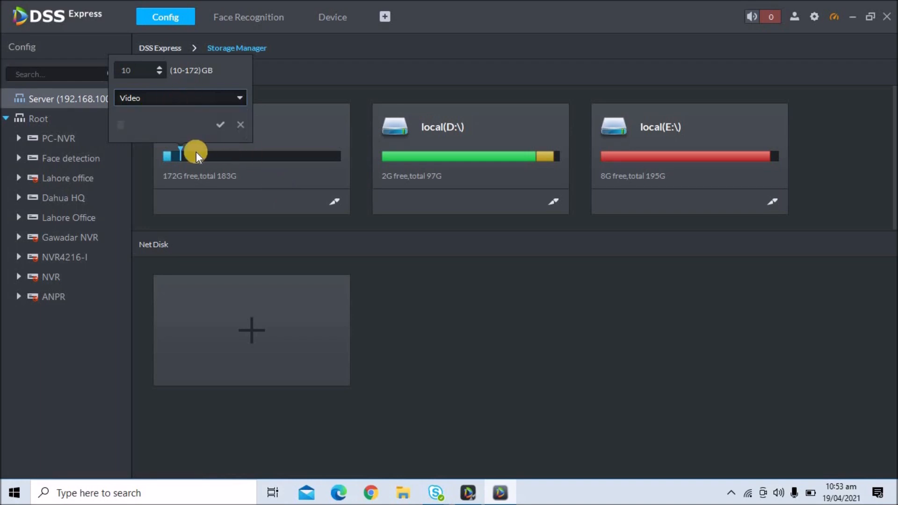
{"action": "left_click", "coordinate": [160, 67]}
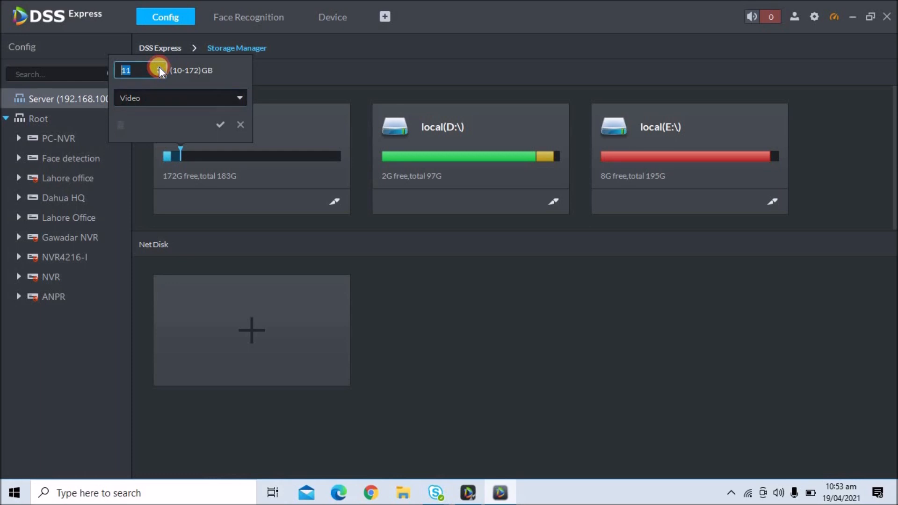
{"action": "left_click", "coordinate": [242, 126]}
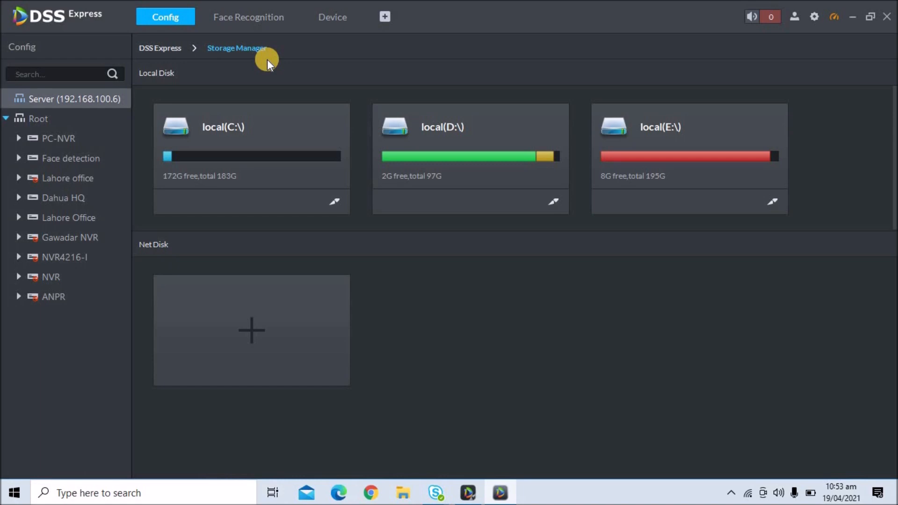
{"action": "left_click", "coordinate": [269, 26]}
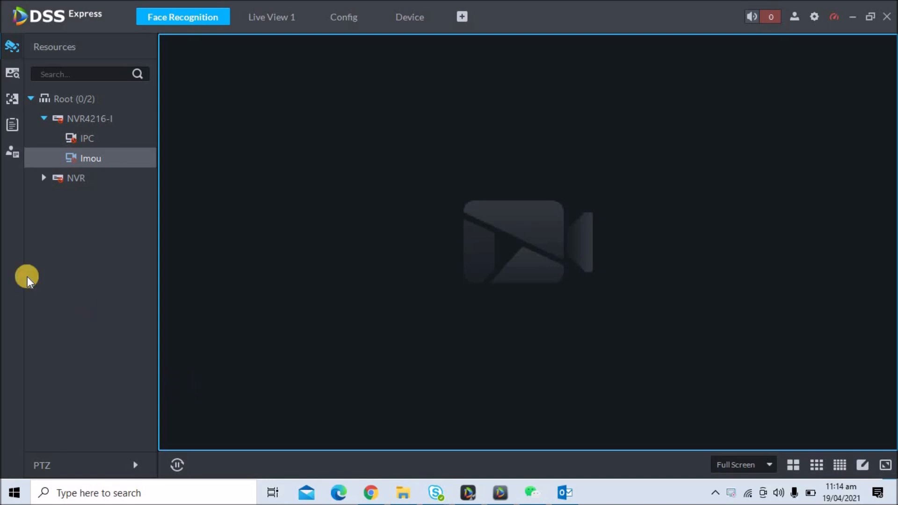
Open the Face Database page listing the CCTV library with 2 persons
{"action": "left_click", "coordinate": [51, 161]}
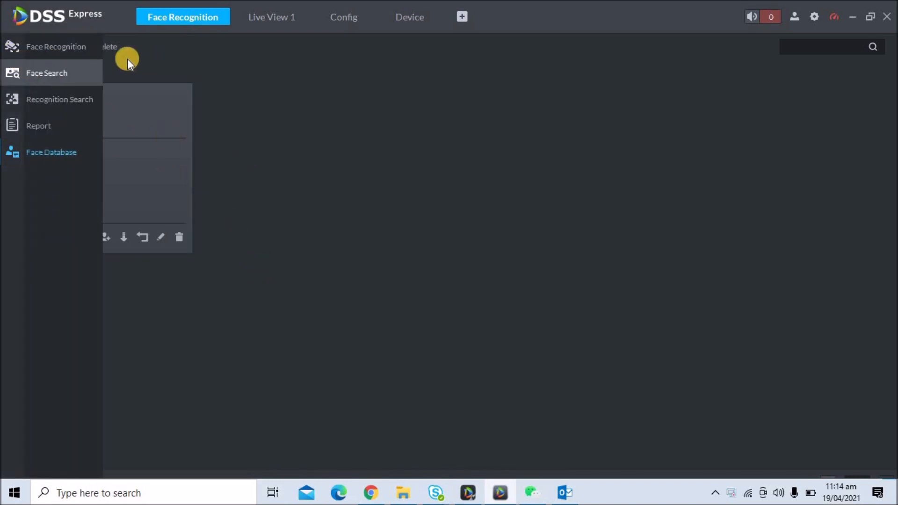
{"action": "mouse_move", "coordinate": [22, 153]}
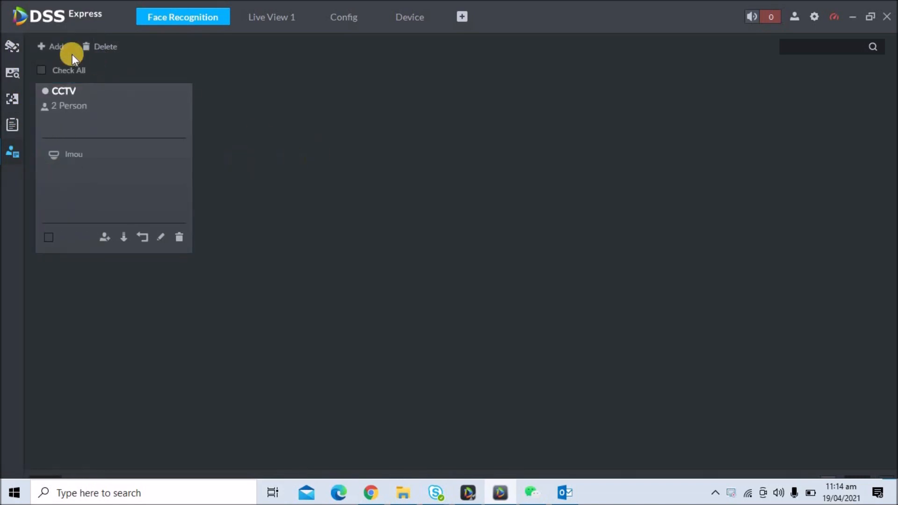
Create face library 'blaclisted' in purple with the remark 'blacklisted person'
{"action": "left_click", "coordinate": [480, 183]}
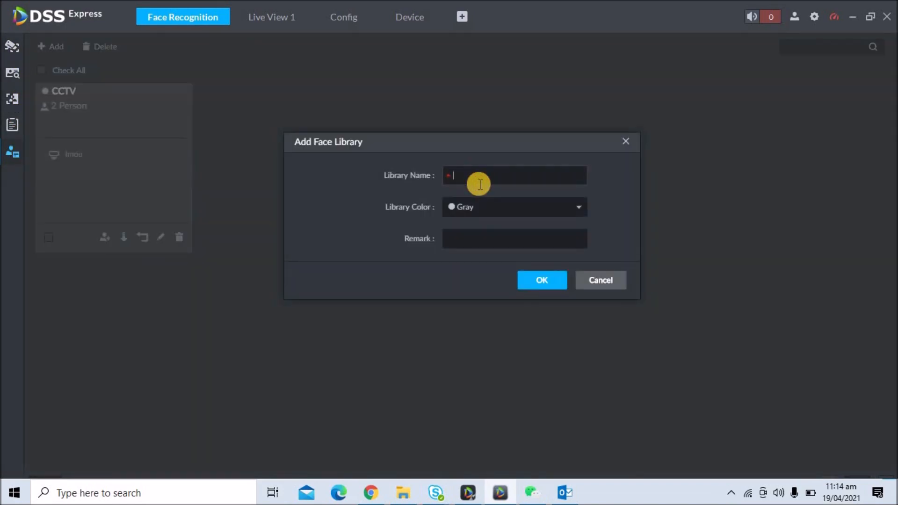
{"action": "type", "text": "bla"}
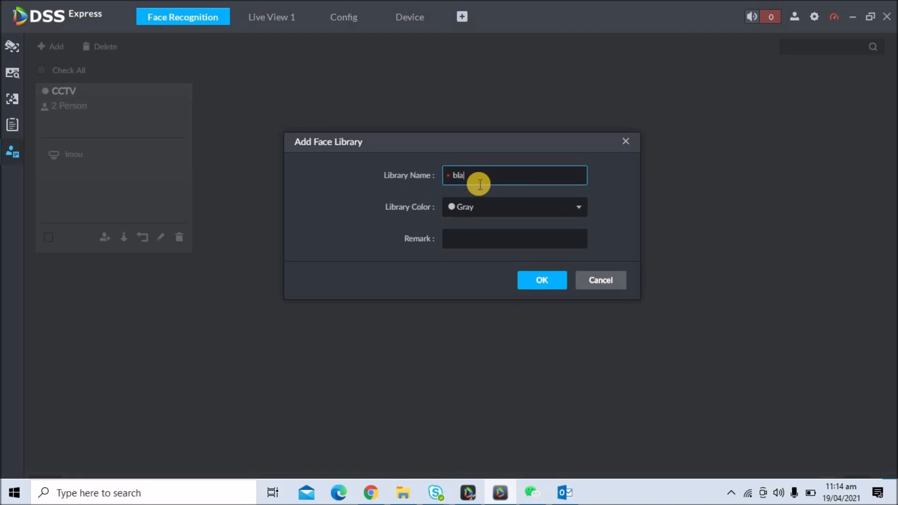
{"action": "type", "text": "clisted"}
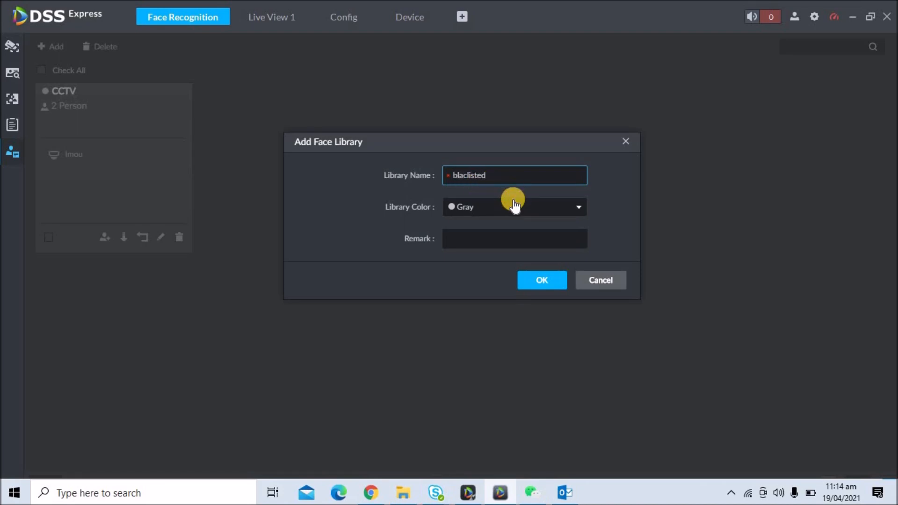
{"action": "left_click", "coordinate": [515, 206]}
{"action": "left_click", "coordinate": [571, 225]}
{"action": "left_click", "coordinate": [468, 244]}
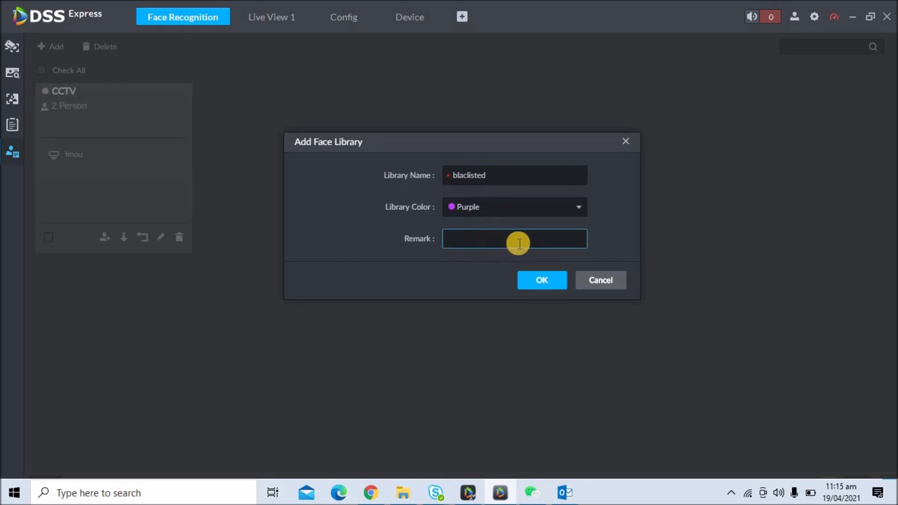
{"action": "type", "text": "blacklisted person"}
{"action": "left_click", "coordinate": [534, 279]}
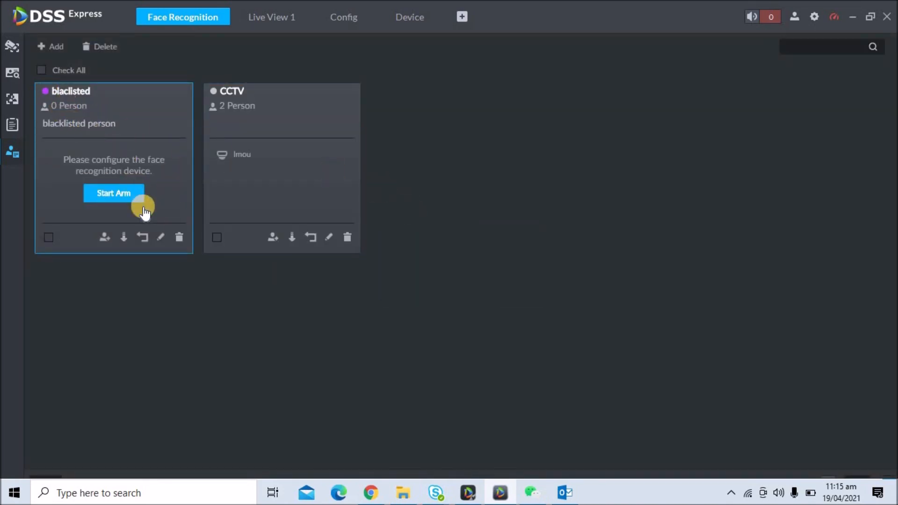
Start adding a person to blaclisted, entering the person's name and certificate number
{"action": "left_click", "coordinate": [107, 239]}
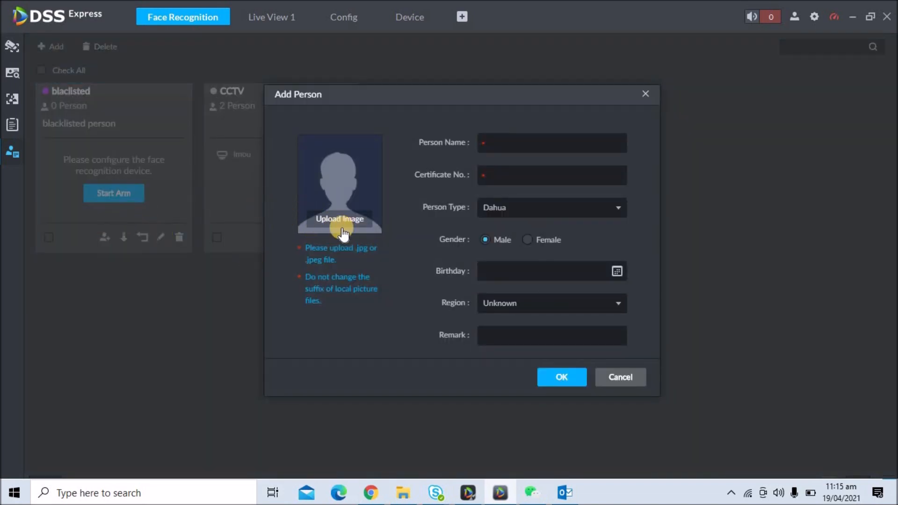
{"action": "left_click", "coordinate": [542, 138]}
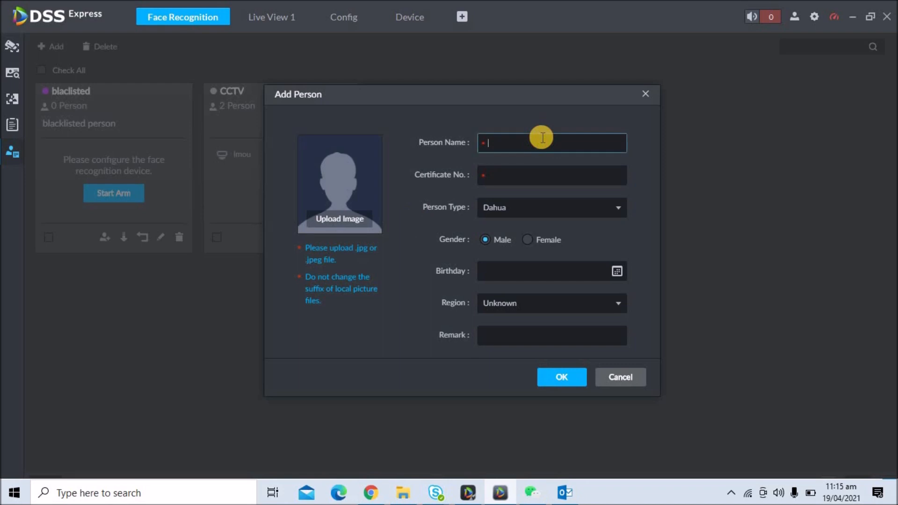
{"action": "type", "text": "ub"}
{"action": "left_click", "coordinate": [534, 177]}
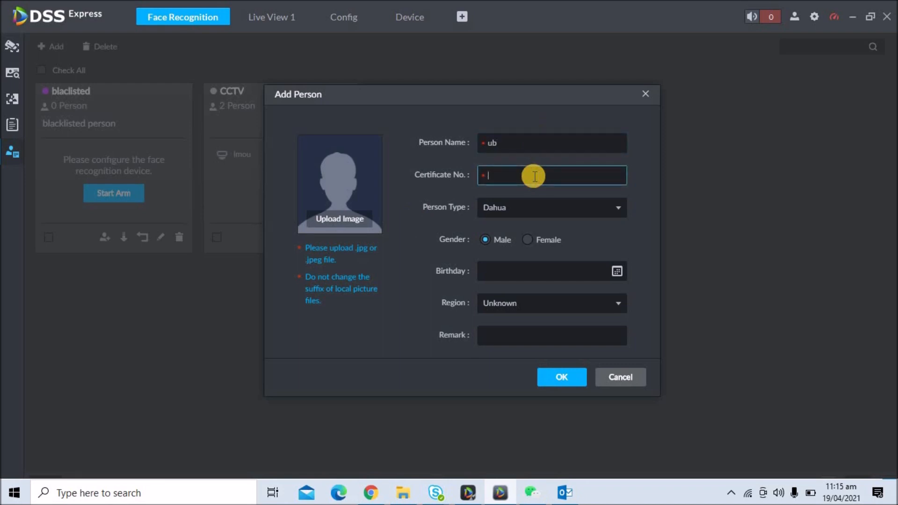
Create a new person type named 'blacklisted' and return to the person type choices
{"action": "left_click", "coordinate": [532, 206]}
{"action": "left_click", "coordinate": [553, 245]}
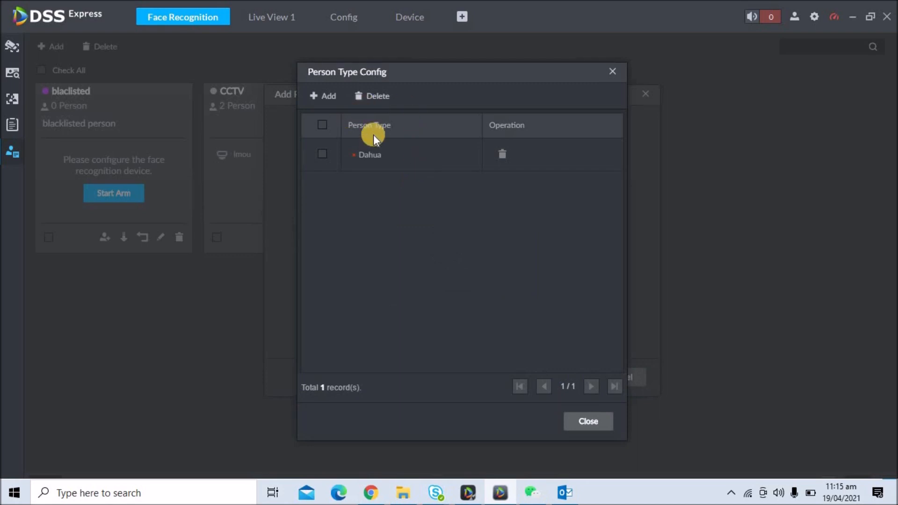
{"action": "left_click", "coordinate": [315, 95]}
{"action": "left_click", "coordinate": [374, 189]}
{"action": "left_click", "coordinate": [371, 158]}
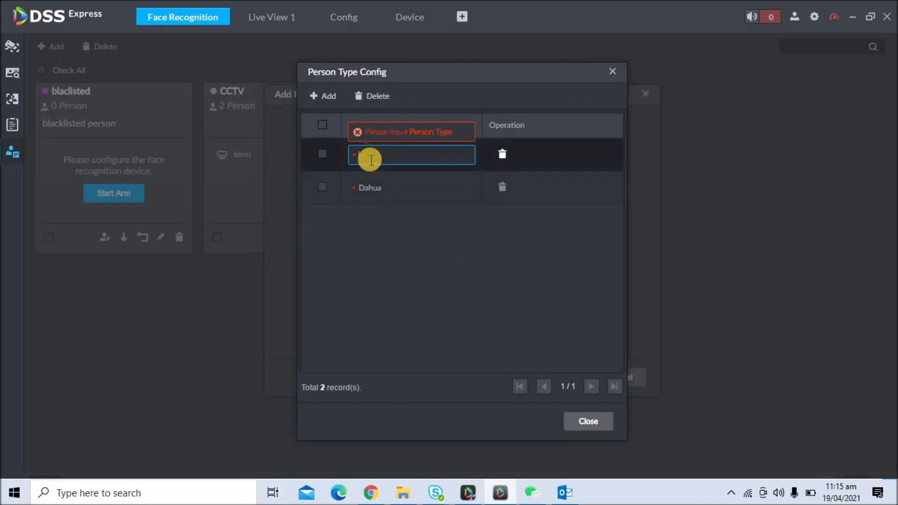
{"action": "type", "text": "blacklist"}
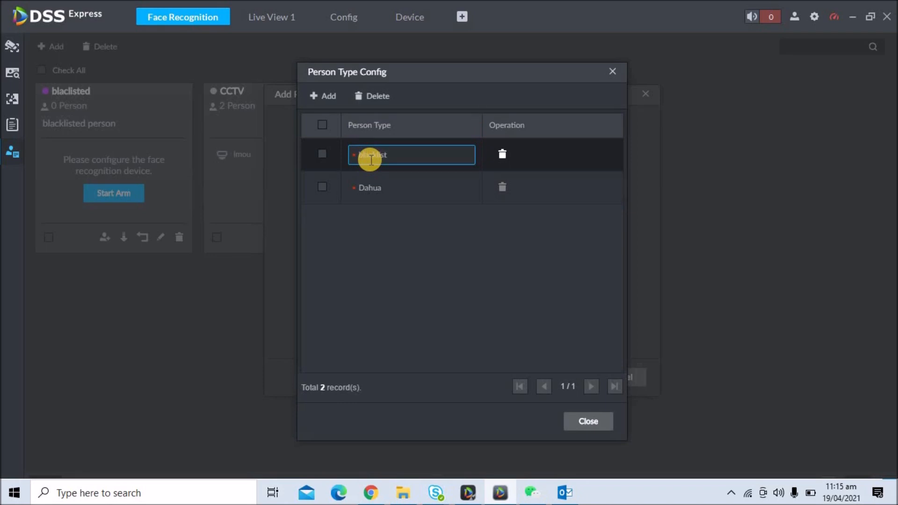
{"action": "type", "text": "ed"}
{"action": "left_click", "coordinate": [326, 160]}
{"action": "left_click", "coordinate": [598, 429]}
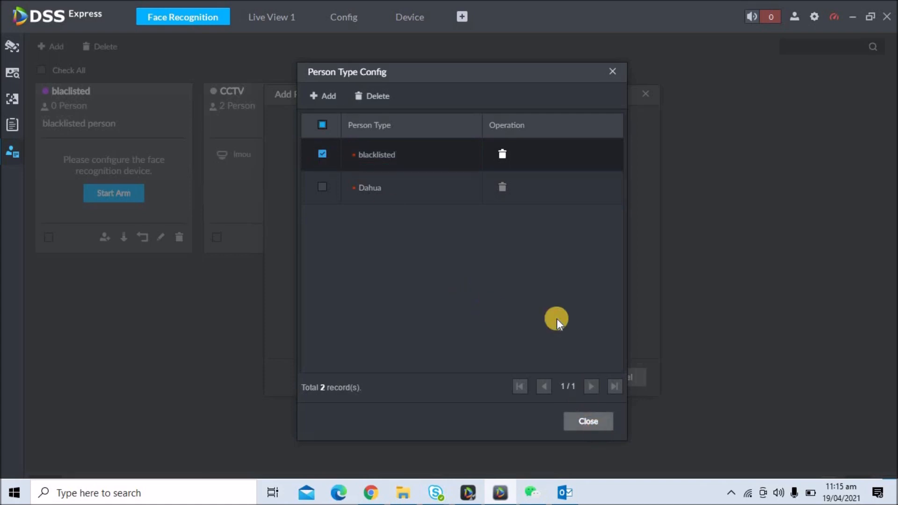
{"action": "left_click", "coordinate": [532, 210]}
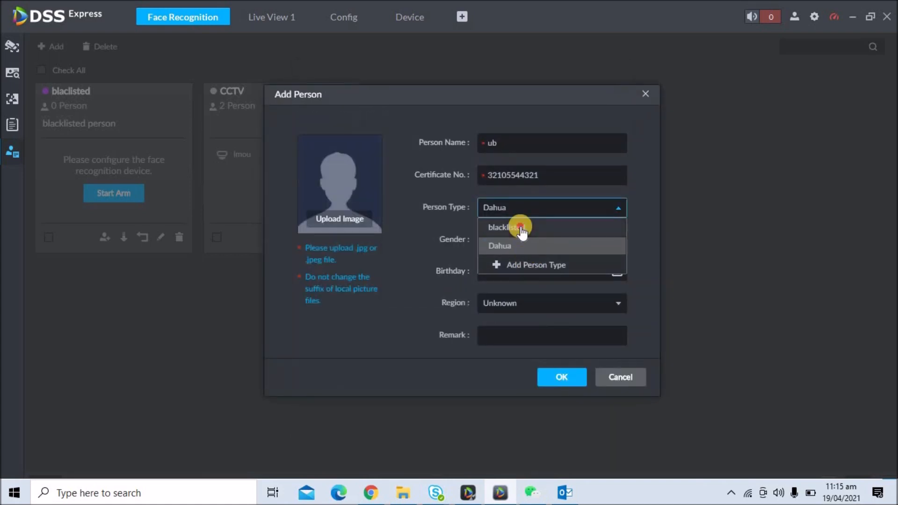
Set the type to blacklisted, upload image 3 from PICS cropped to the face, and save the person
{"action": "left_click", "coordinate": [520, 227]}
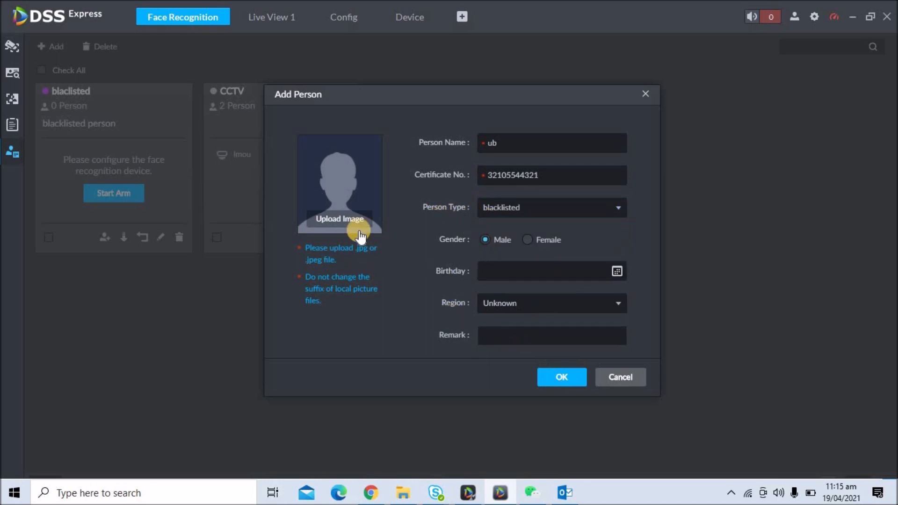
{"action": "left_click", "coordinate": [335, 220]}
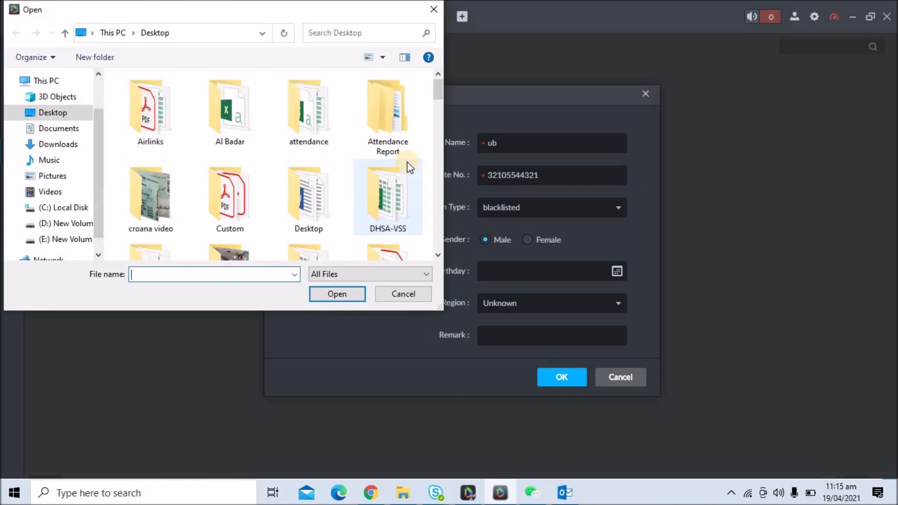
{"action": "scroll", "coordinate": [439, 100], "scroll_direction": "down", "scroll_amount": 3}
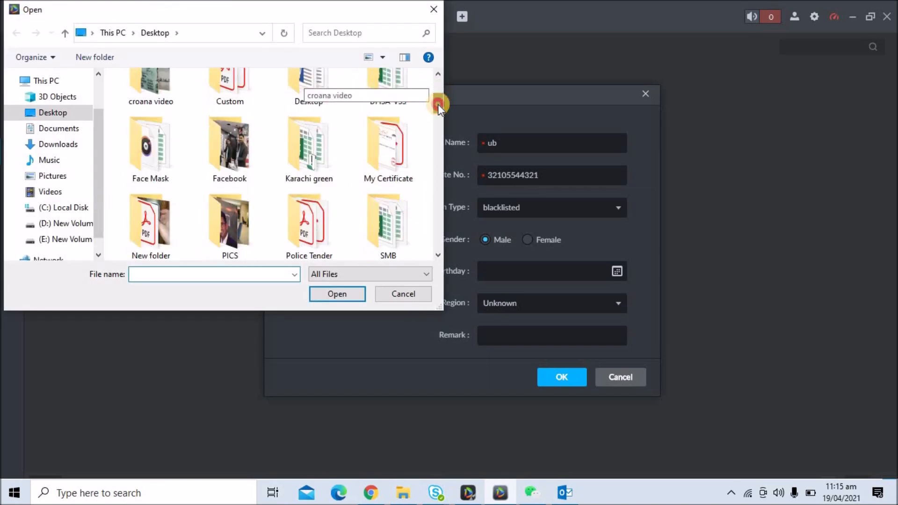
{"action": "left_click", "coordinate": [208, 196]}
{"action": "double_click", "coordinate": [209, 196]}
{"action": "double_click", "coordinate": [318, 125]}
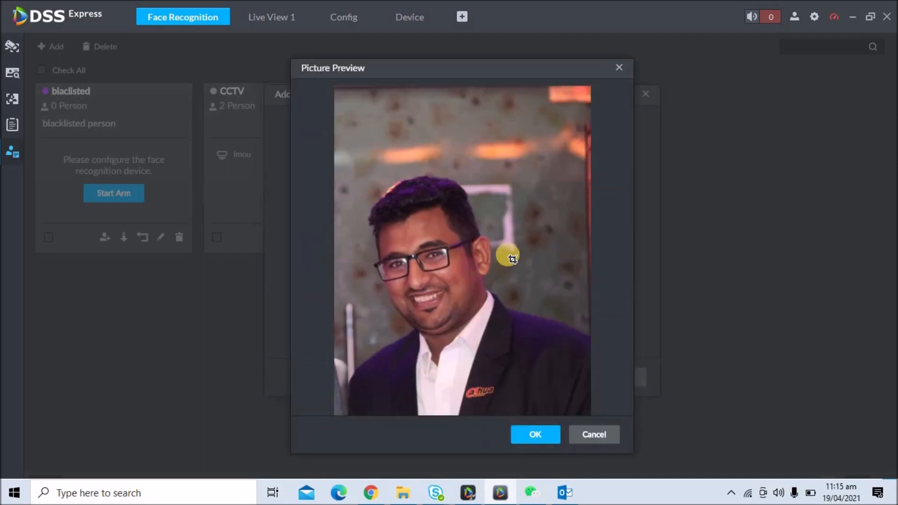
{"action": "left_click_drag", "start_coordinate": [353, 171], "coordinate": [563, 417]}
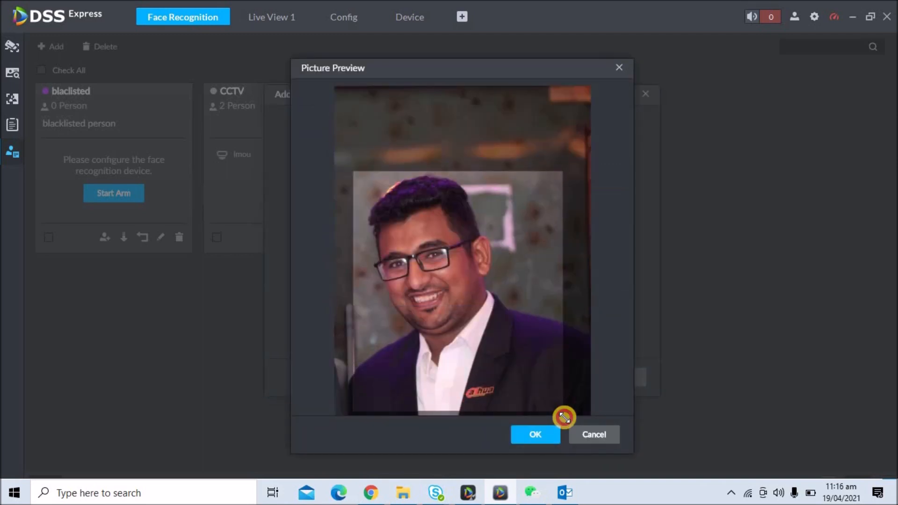
{"action": "left_click", "coordinate": [536, 435]}
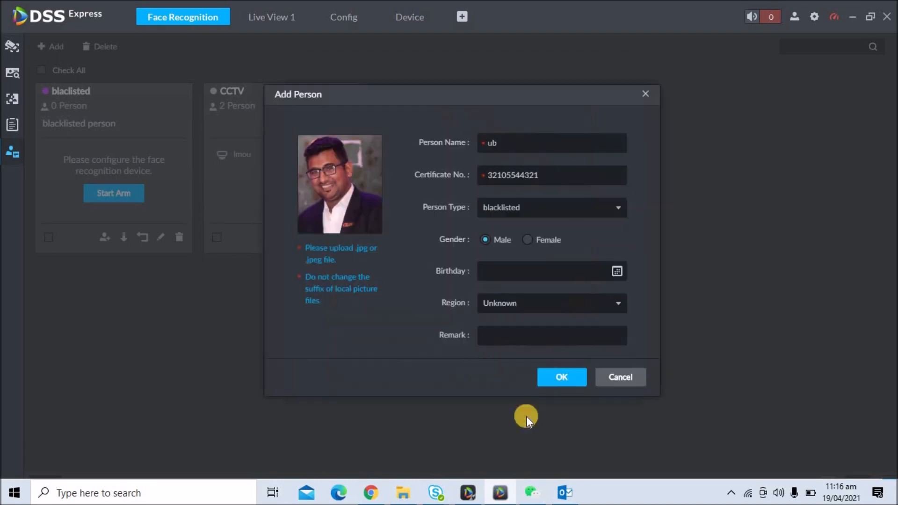
{"action": "left_click", "coordinate": [564, 378]}
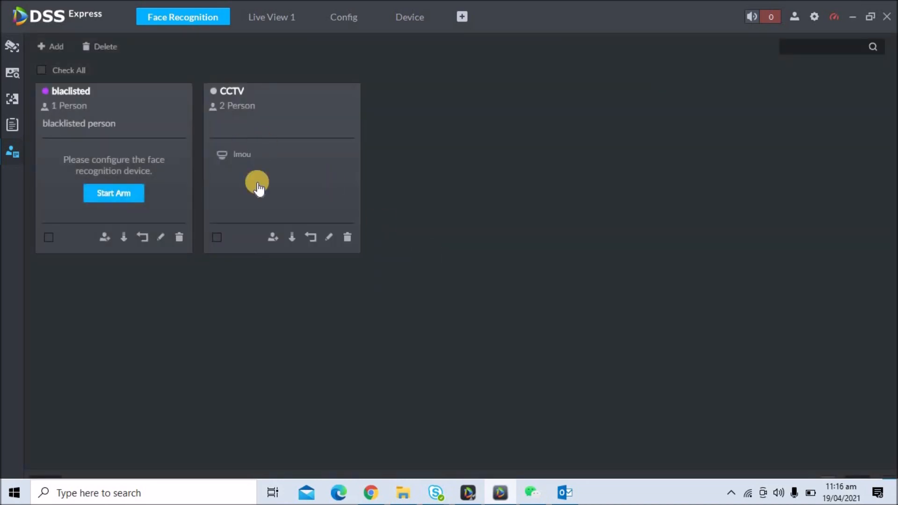
Arm the blaclisted library on NVR4216-I's IPC channel with 80 similarity
{"action": "left_click", "coordinate": [80, 112]}
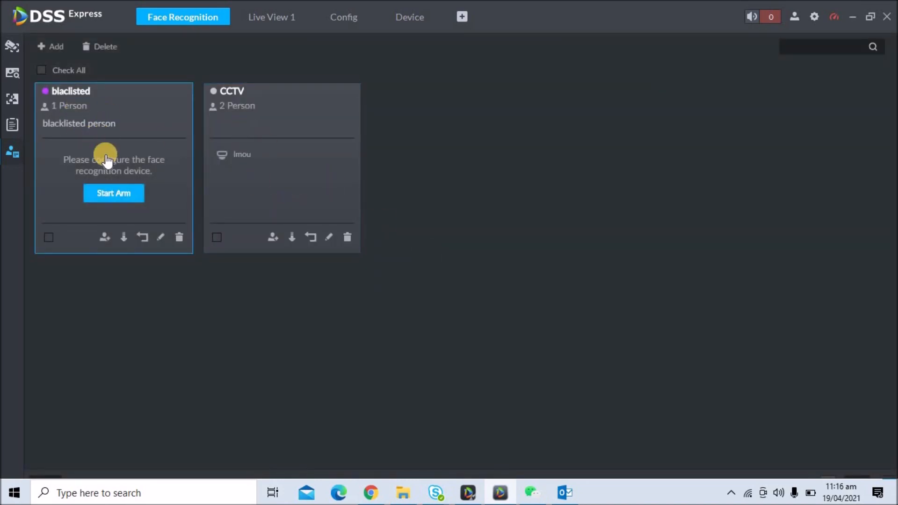
{"action": "left_click", "coordinate": [124, 238]}
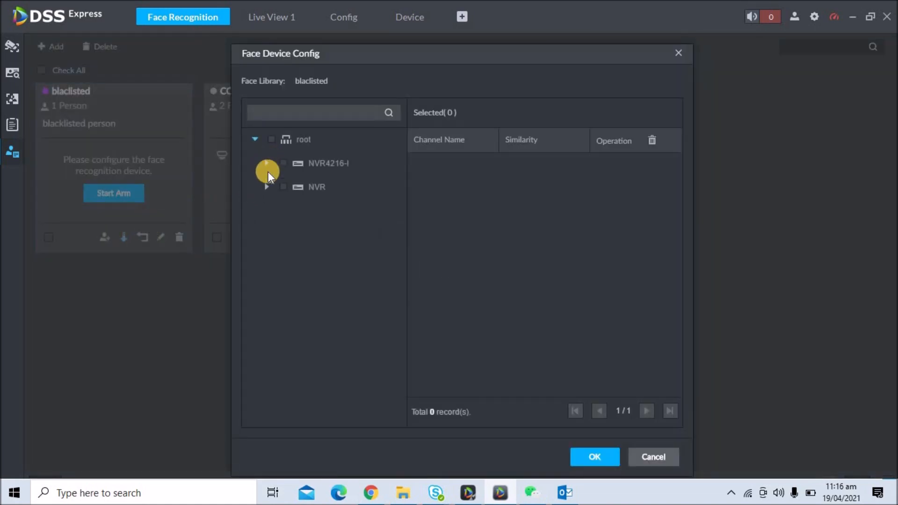
{"action": "left_click", "coordinate": [267, 163]}
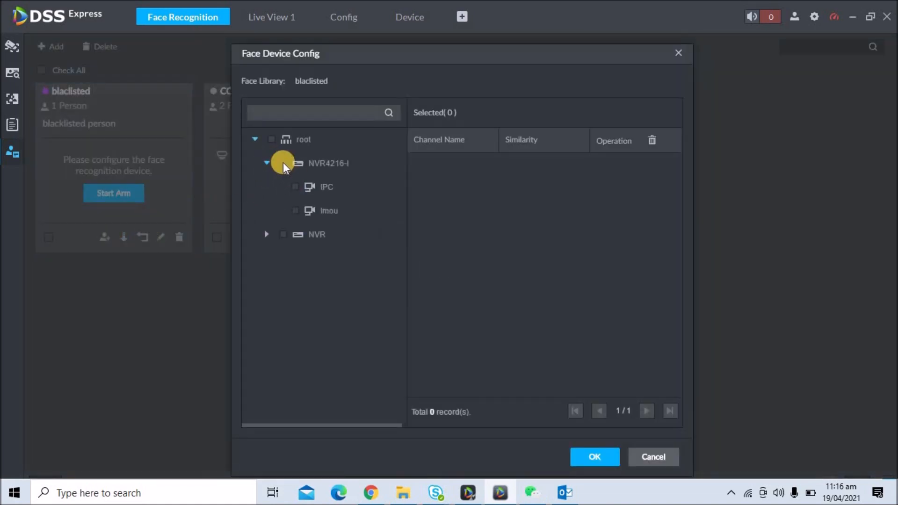
{"action": "left_click", "coordinate": [295, 186]}
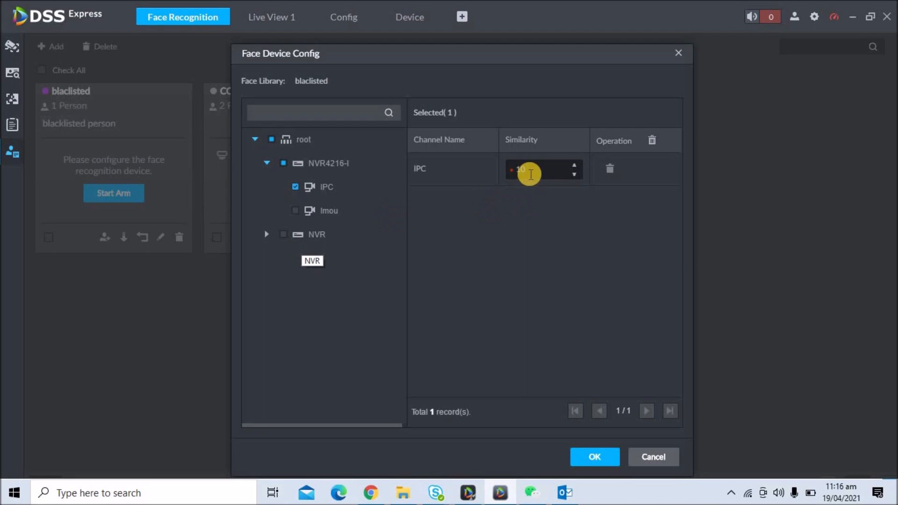
{"action": "left_click", "coordinate": [533, 172]}
{"action": "type", "text": "80"}
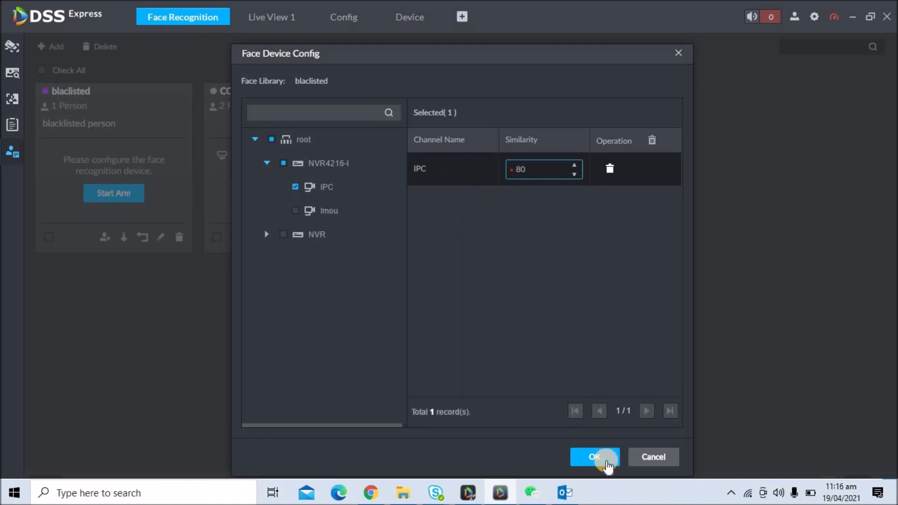
{"action": "left_click", "coordinate": [595, 456]}
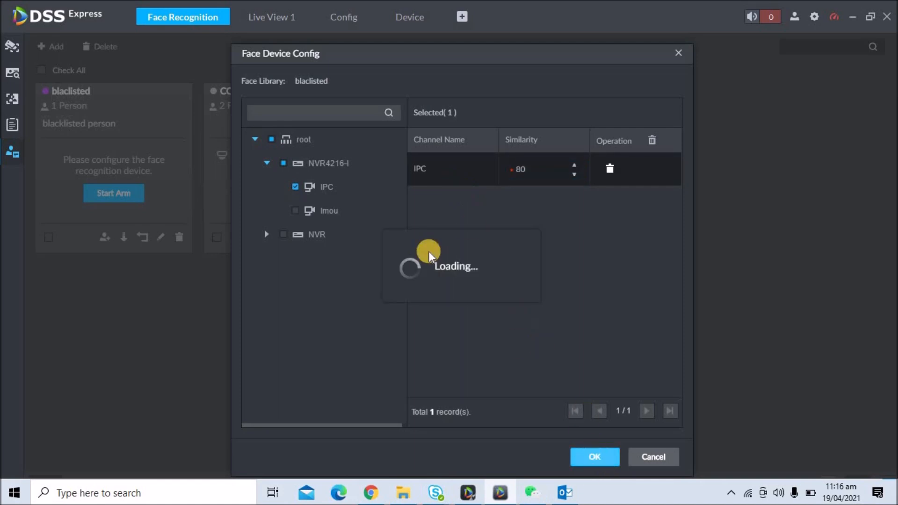
Review NVR4216-I's channels again and close the face device settings
{"action": "mouse_move", "coordinate": [84, 242]}
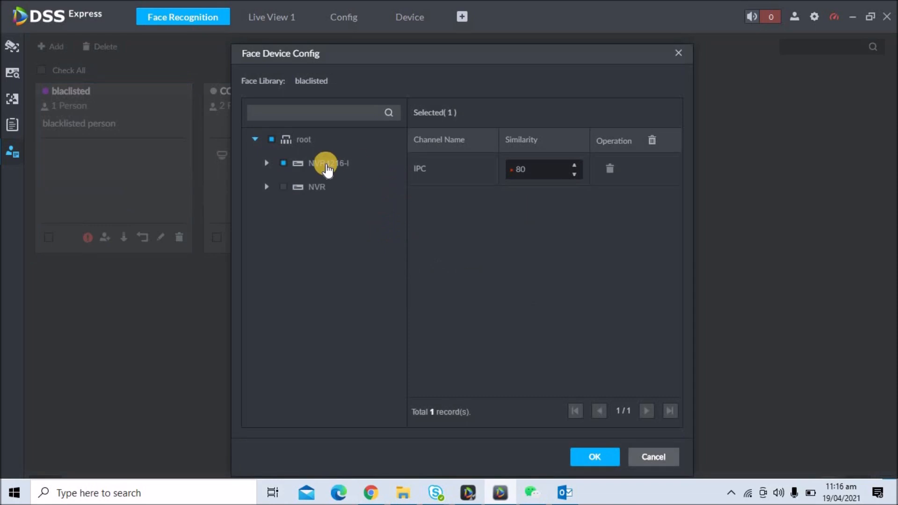
{"action": "left_click", "coordinate": [267, 163]}
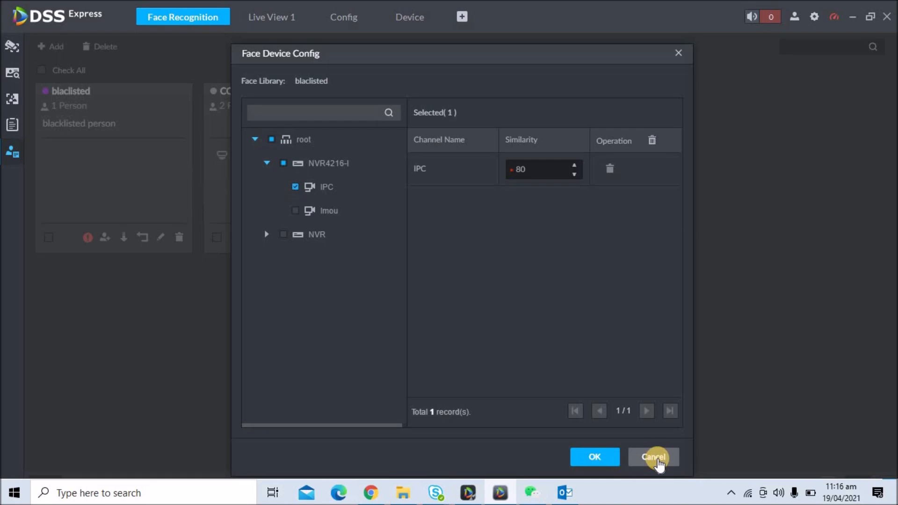
{"action": "left_click", "coordinate": [657, 462]}
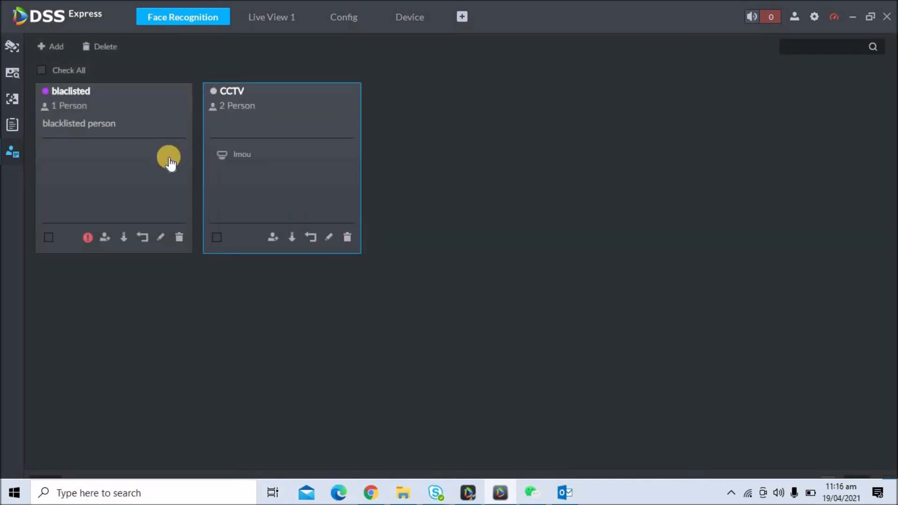